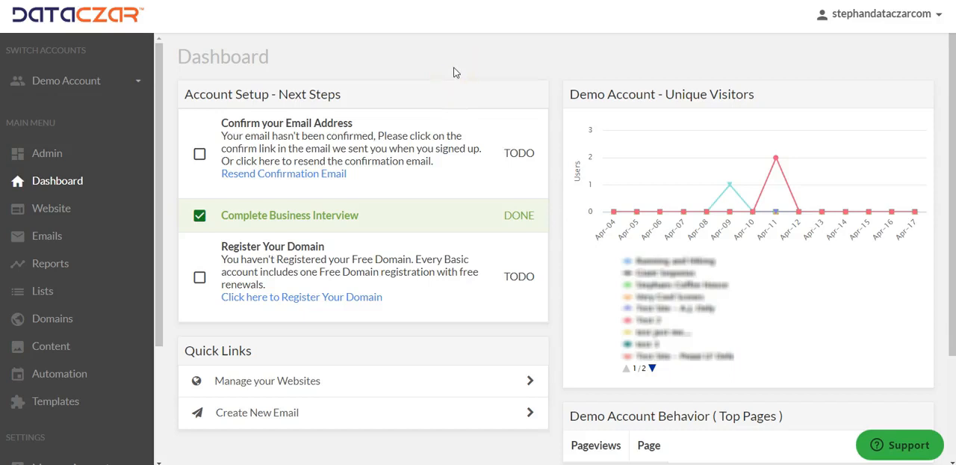
Step: Start a new automated newsletter using the Newsletter Fluid Gray - Light Background template
left_click(467, 68)
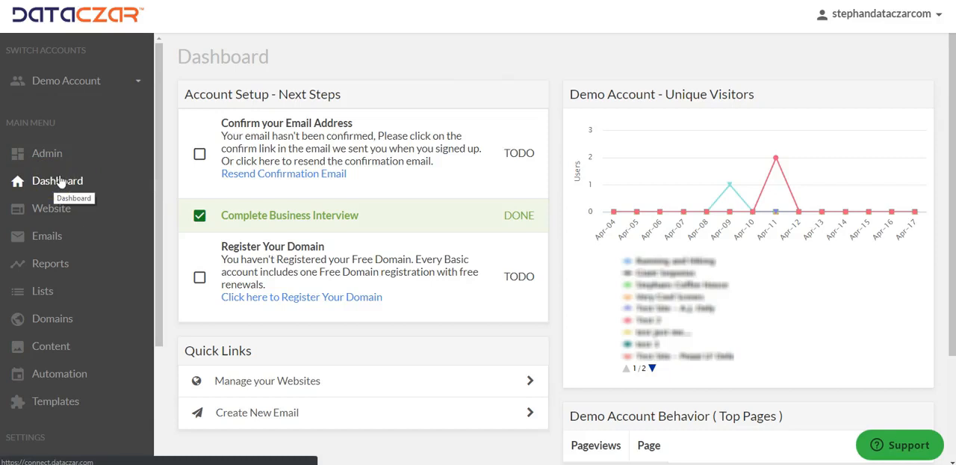
left_click(62, 379)
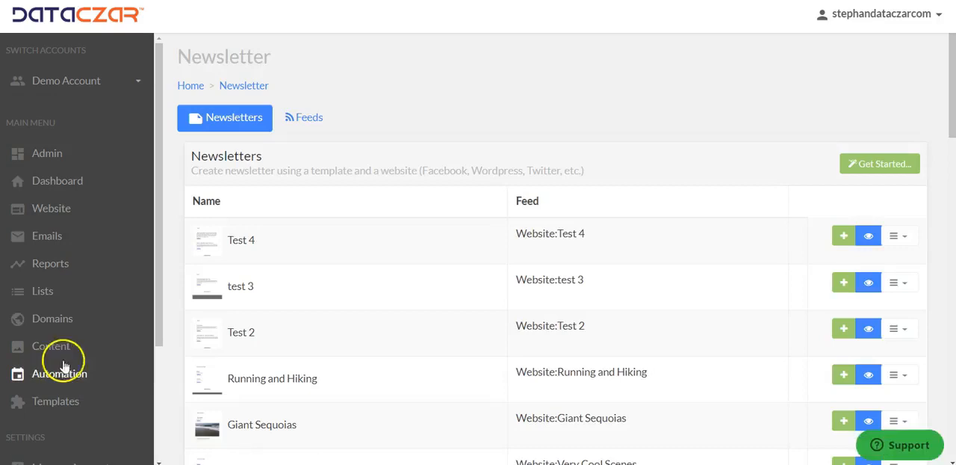
left_click(895, 170)
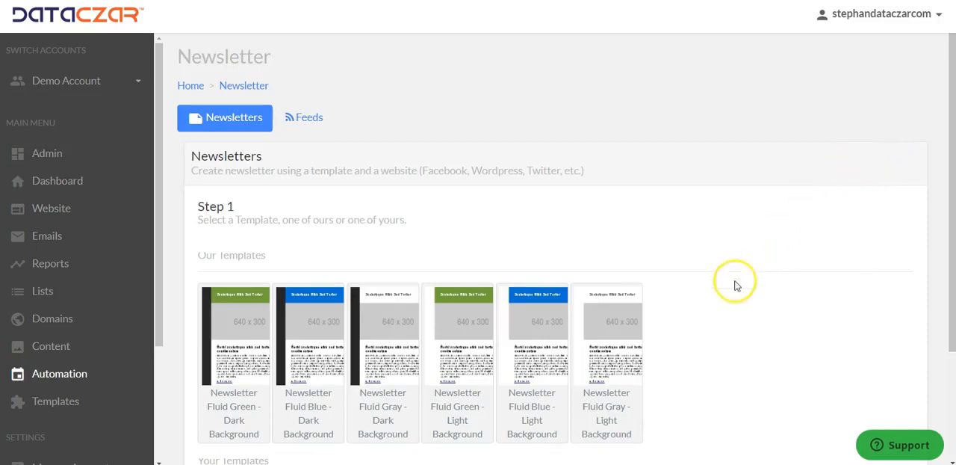
left_click(612, 410)
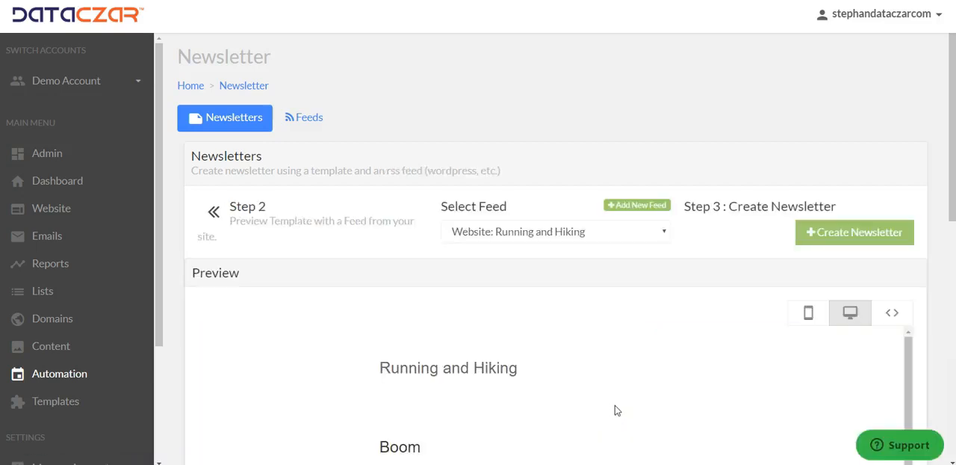
left_click(646, 207)
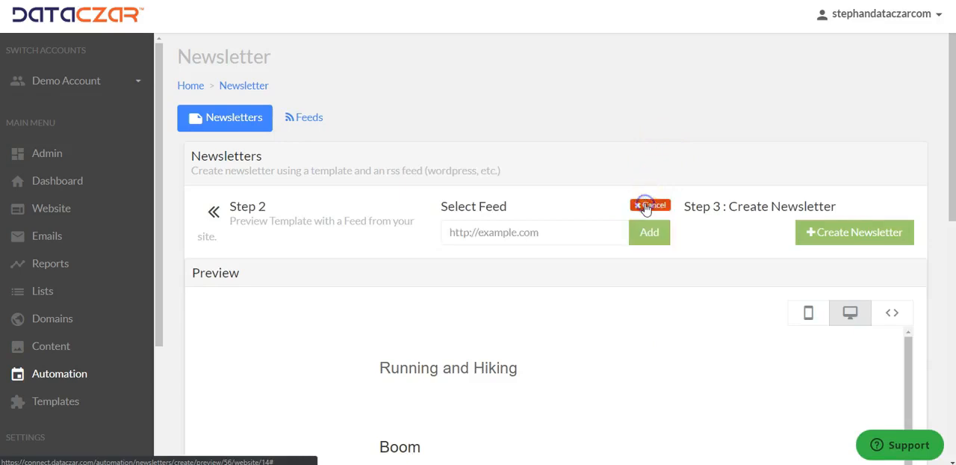
left_click(537, 232)
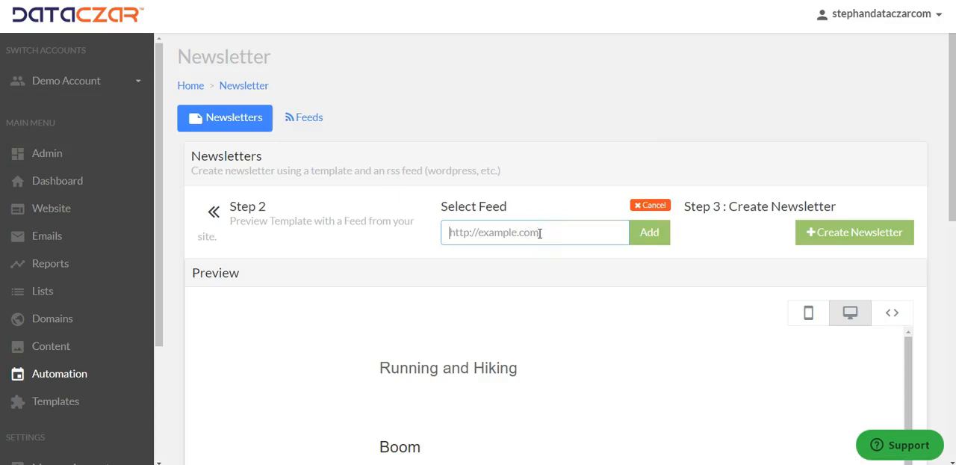
type("https://www.facebook.com/DataczarCorp")
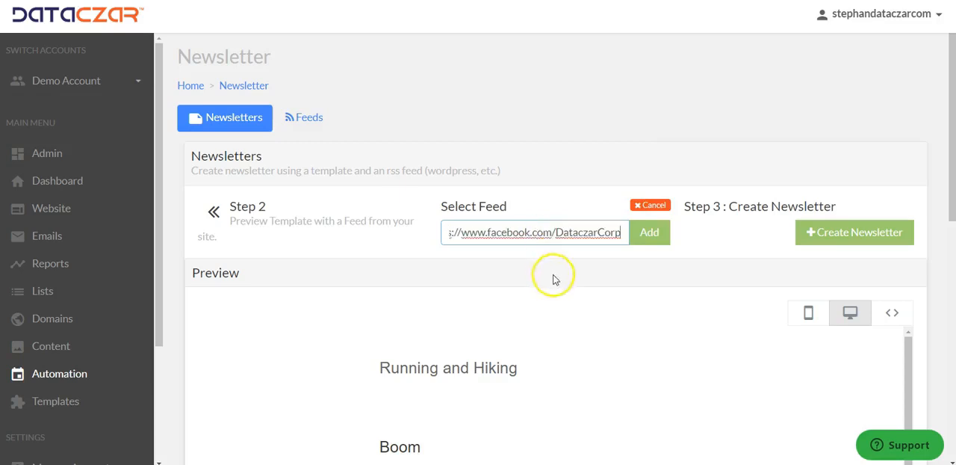
left_click(651, 234)
left_click(581, 51)
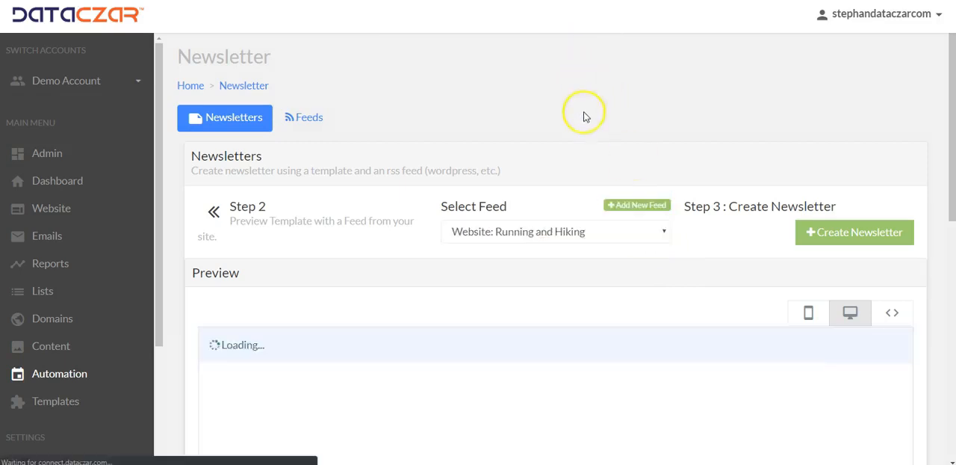
left_click(624, 237)
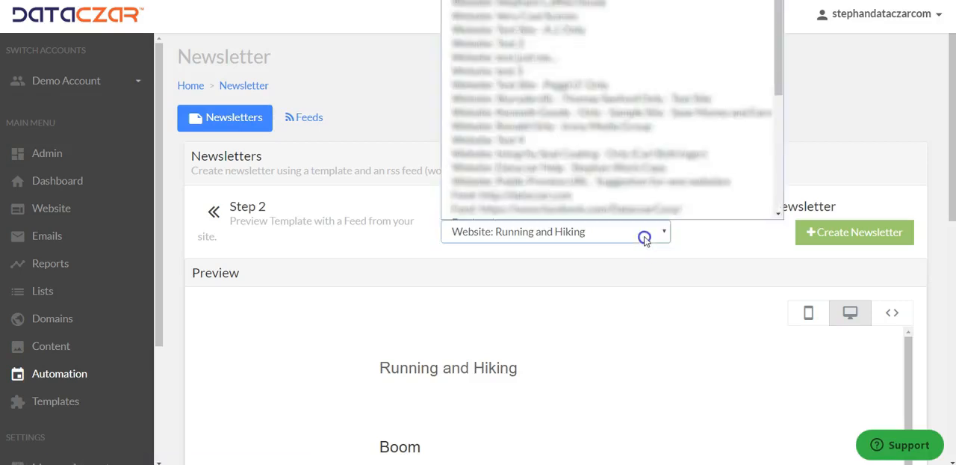
scroll(640, 231, "down", 1)
left_click(637, 184)
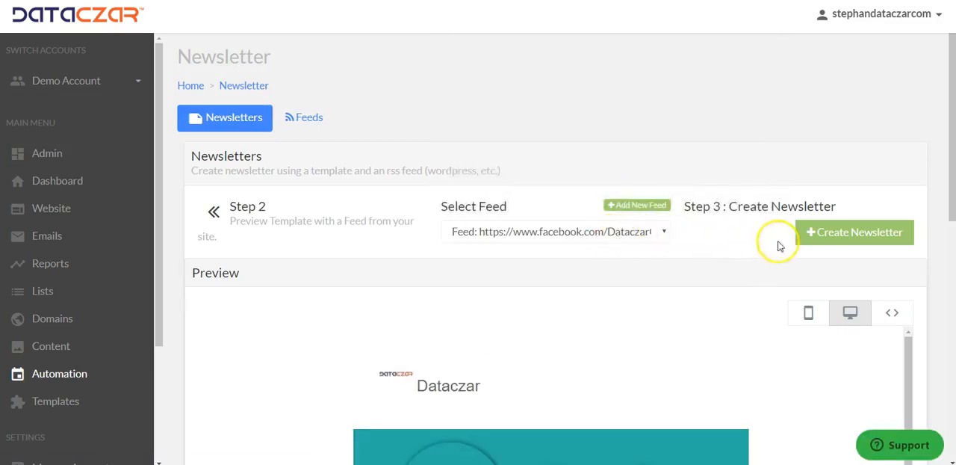
left_click(835, 236)
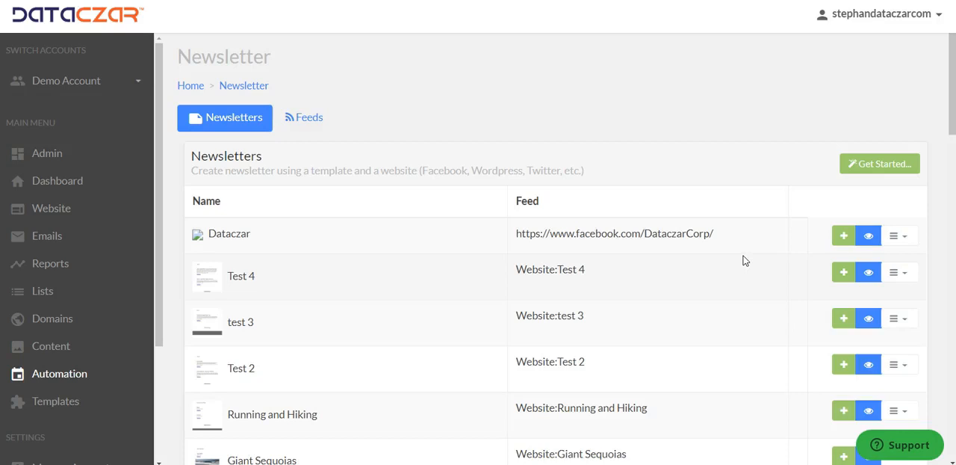
Step: Edit the Dataczar newsletter to fetch 3 posts and update it
left_click(904, 237)
left_click(912, 301)
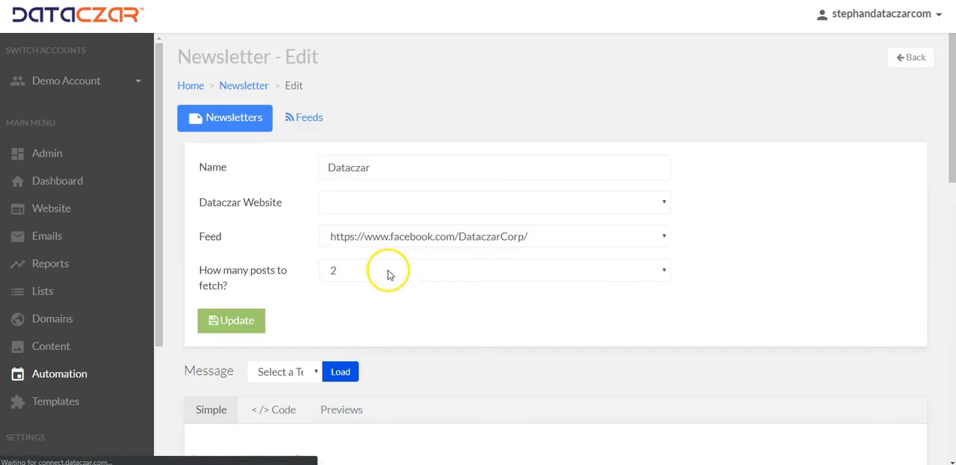
left_click(386, 271)
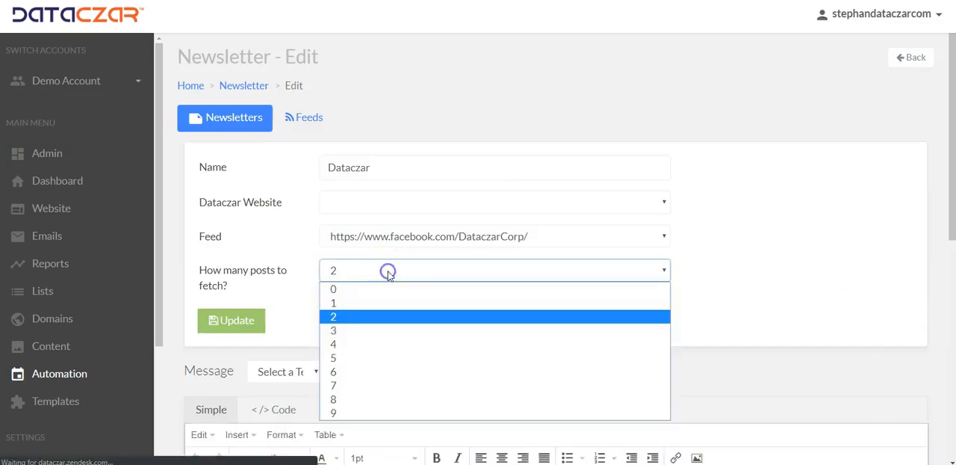
left_click(361, 330)
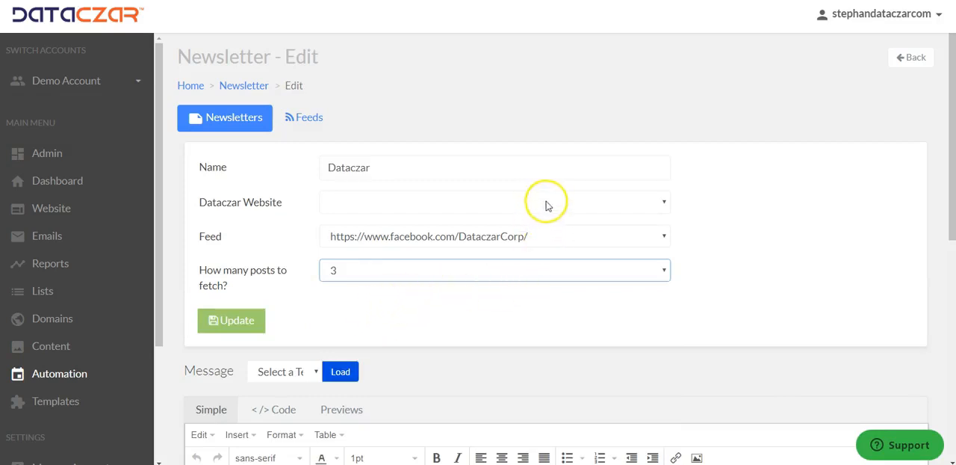
left_click(235, 324)
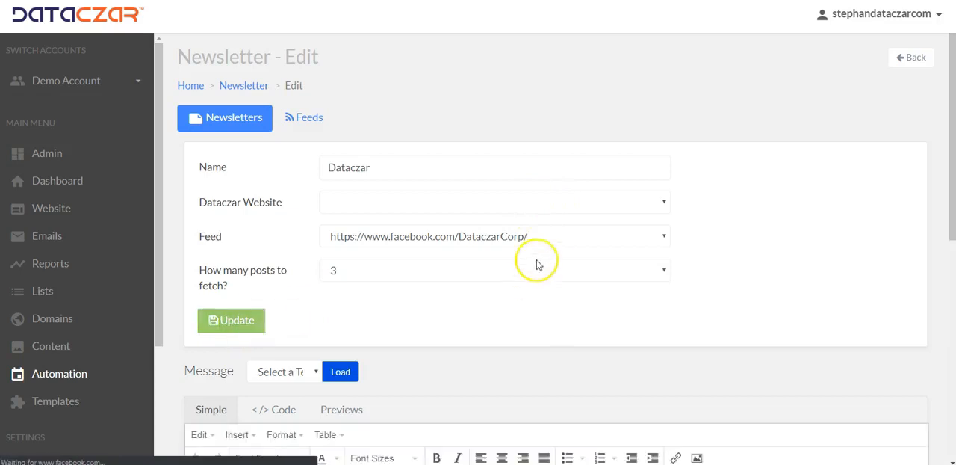
Step: Review the placeholder fields in the newsletter's message template and its feed settings
scroll(515, 280, "down", 3)
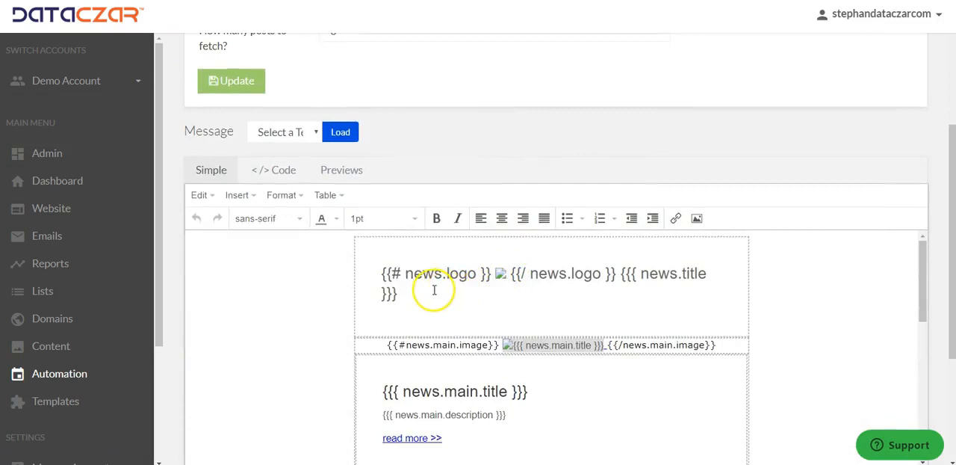
scroll(420, 293, "down", 2)
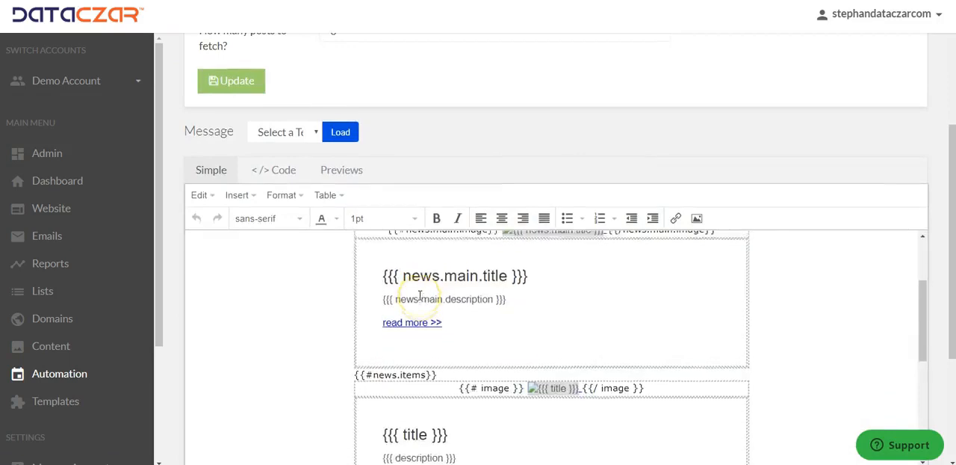
scroll(420, 294, "up", 2)
left_click(415, 292)
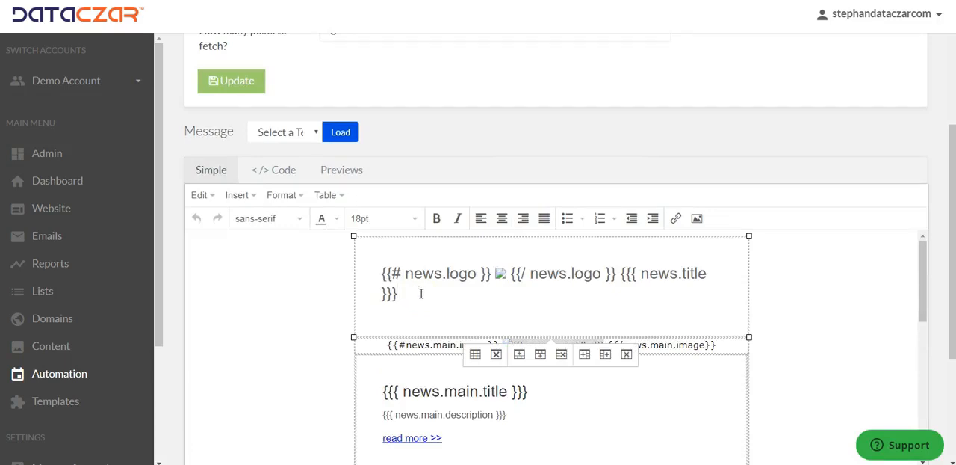
scroll(415, 286, "up", 3)
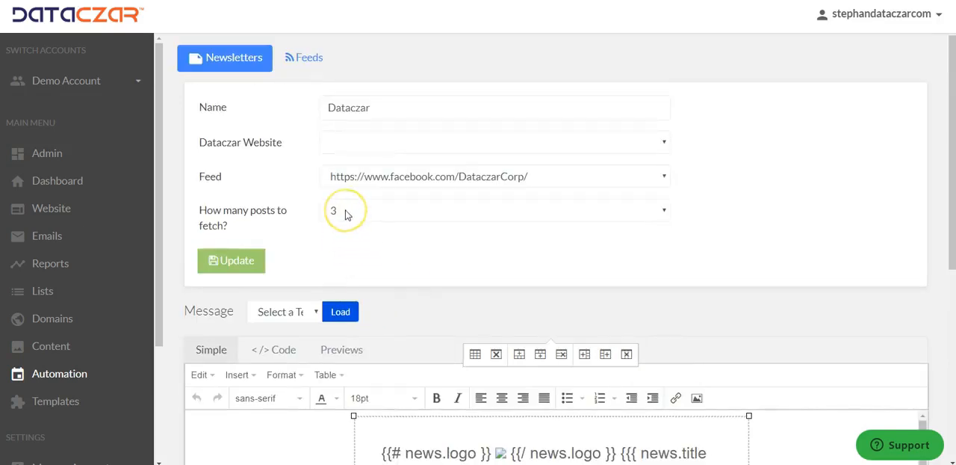
scroll(572, 171, "up", 1)
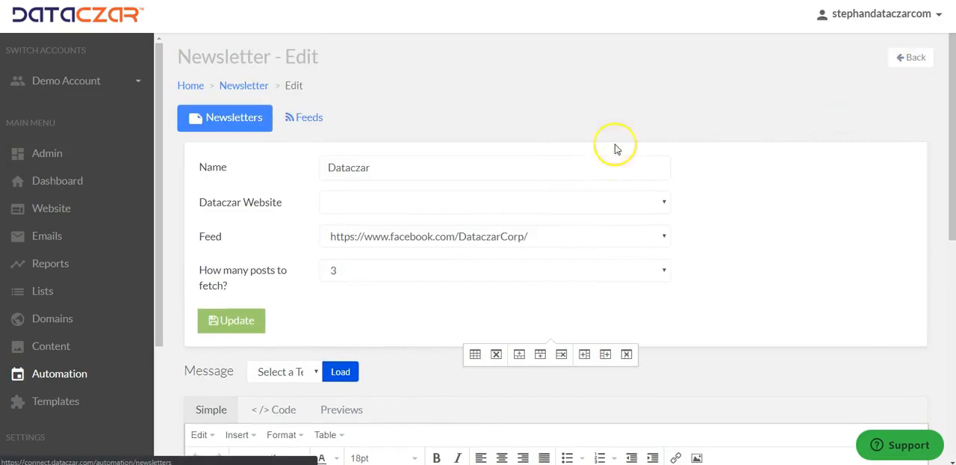
Step: Create an email blast from the Dataczar newsletter and preview its message through to the footer
left_click(67, 377)
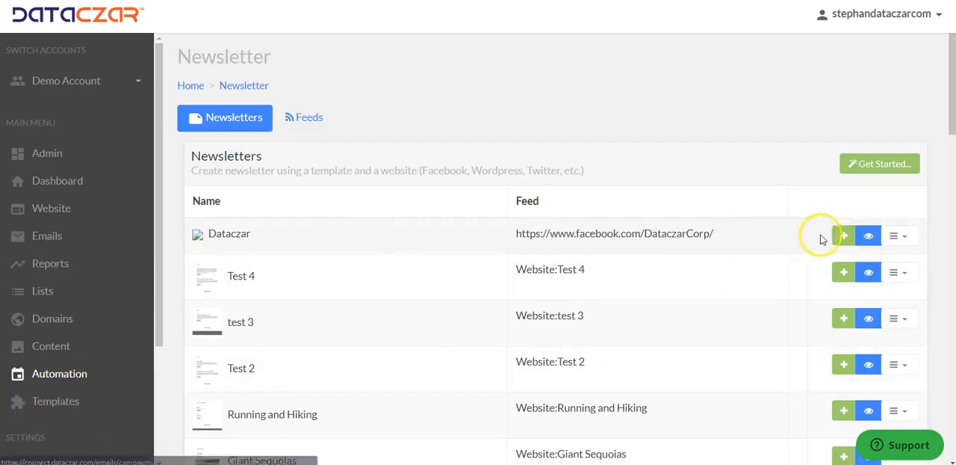
left_click(842, 237)
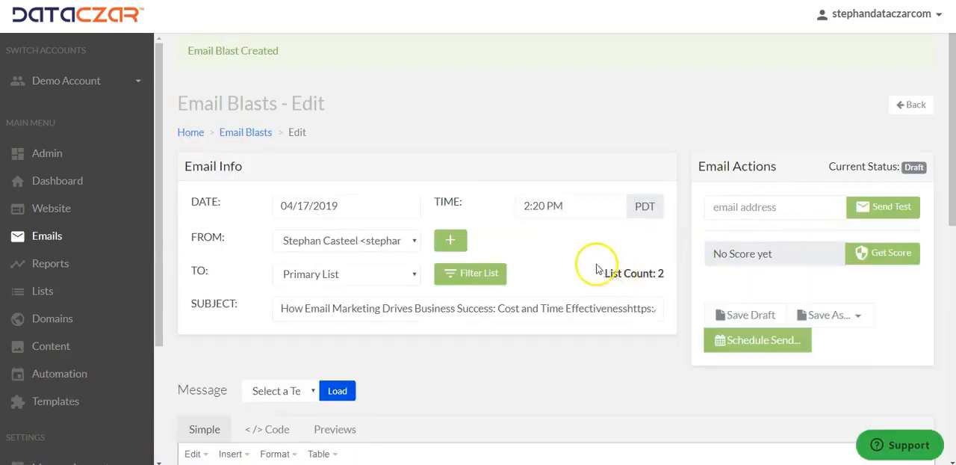
scroll(590, 257, "down", 1)
scroll(590, 256, "down", 2)
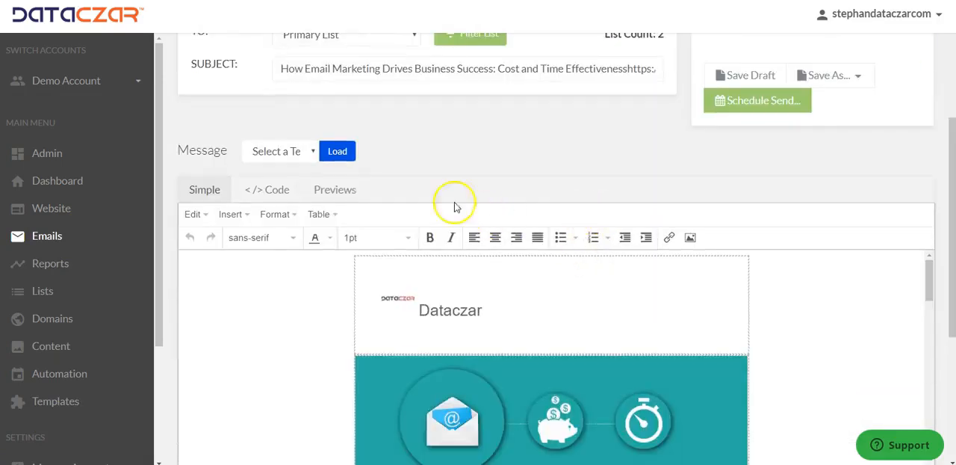
left_click(335, 191)
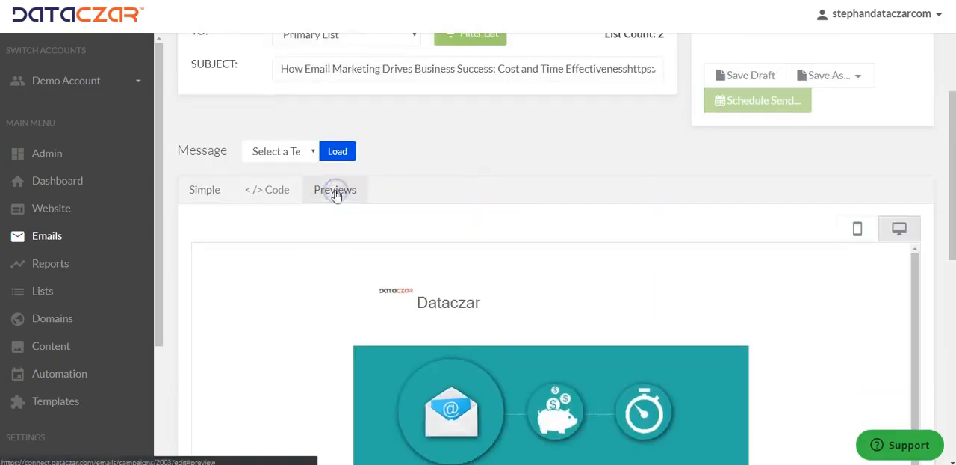
scroll(534, 280, "down", 10)
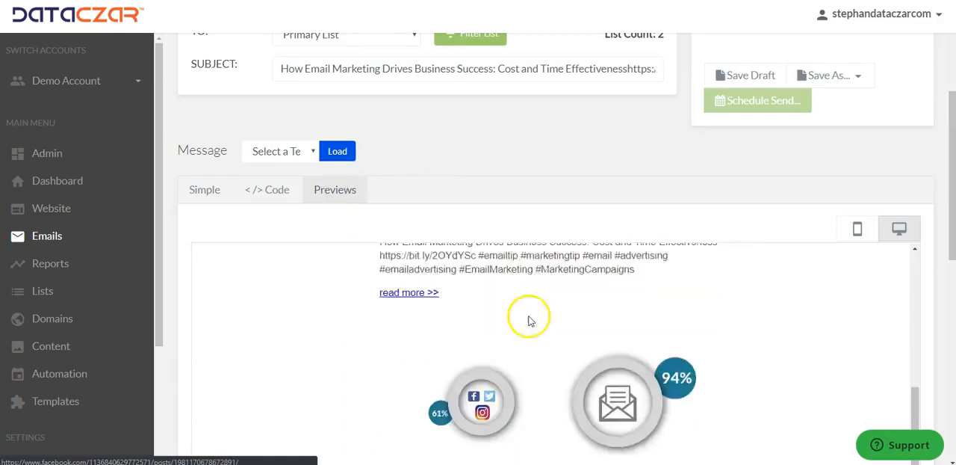
scroll(528, 334, "down", 4)
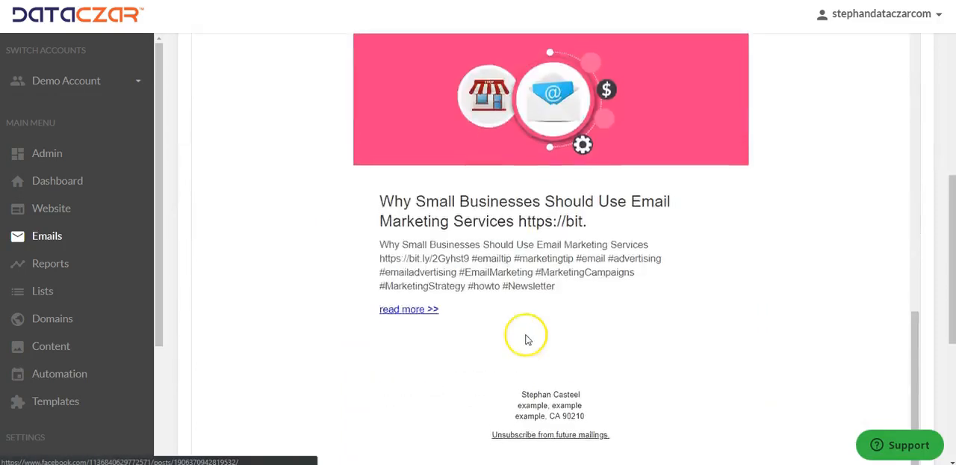
scroll(527, 334, "up", 5)
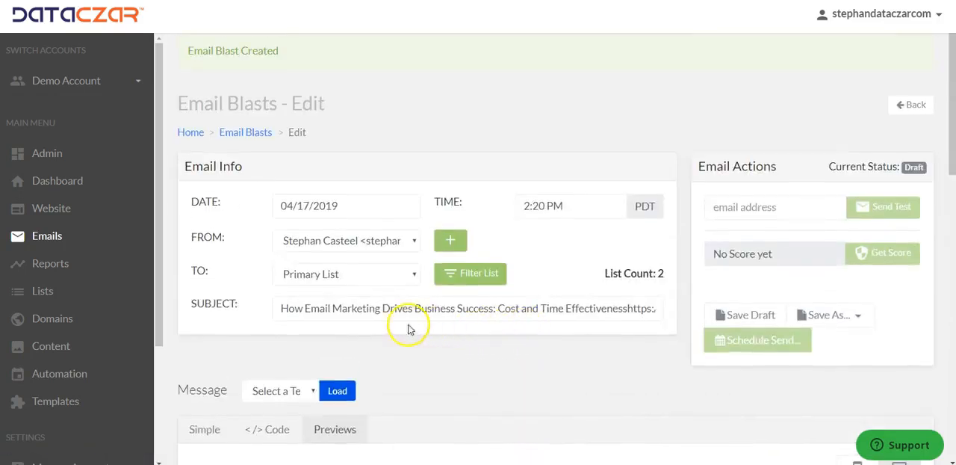
Step: Replace the email subject with "Dataczar - good things are happening" and save the draft
left_click(282, 309)
left_click_drag(282, 309, 678, 315)
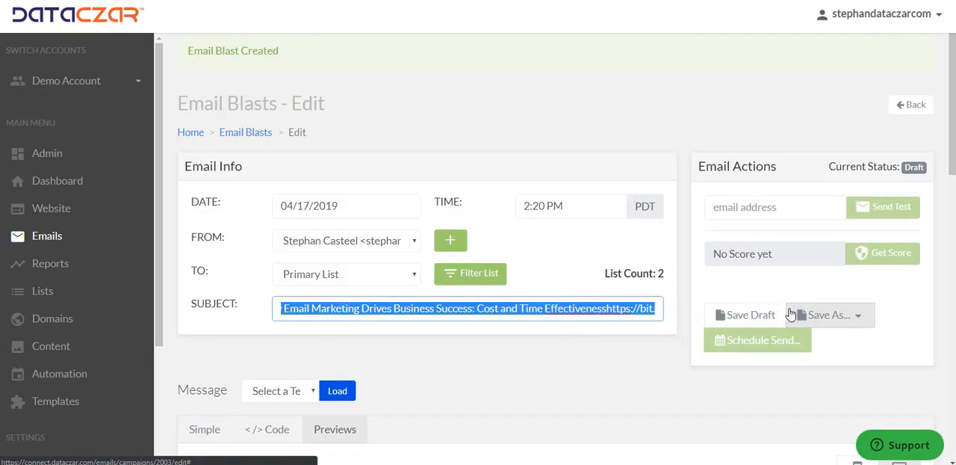
key("BackSpace")
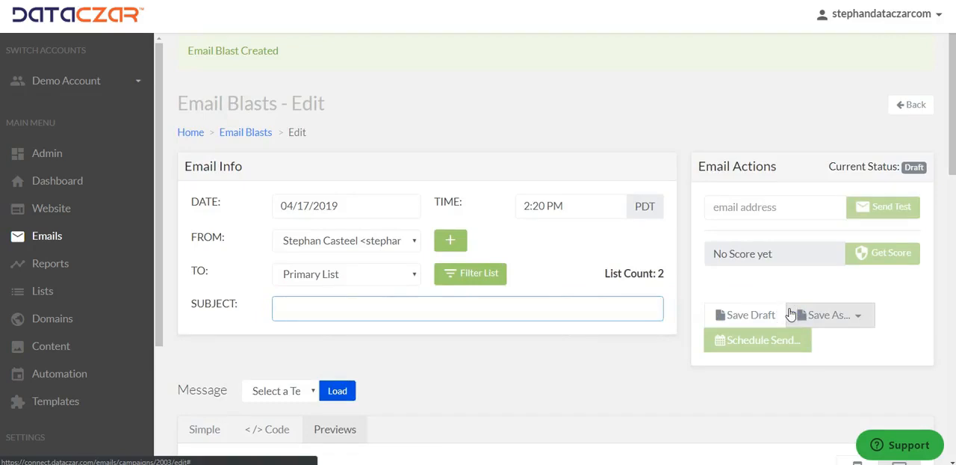
type("Da")
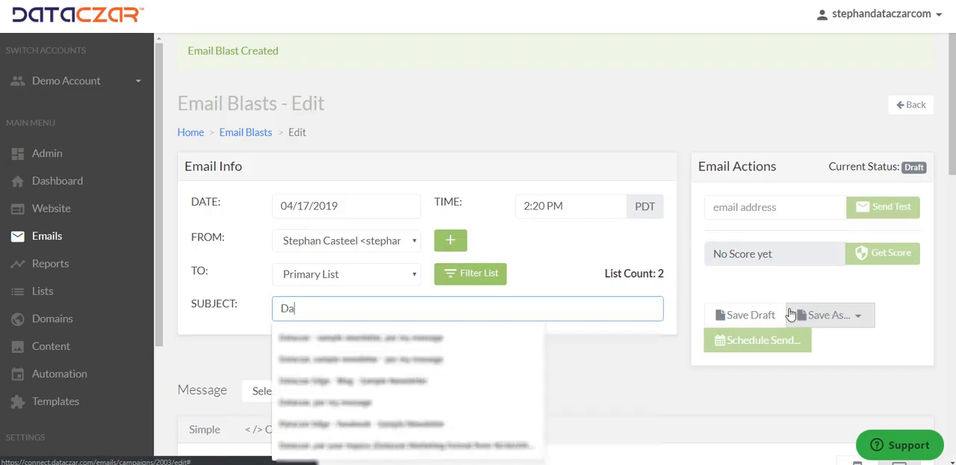
type("taczar - good things are happening")
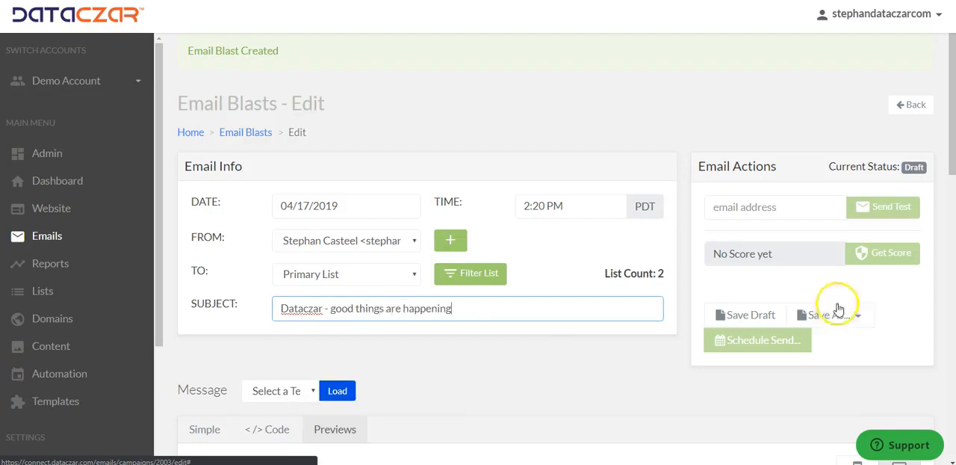
left_click(767, 310)
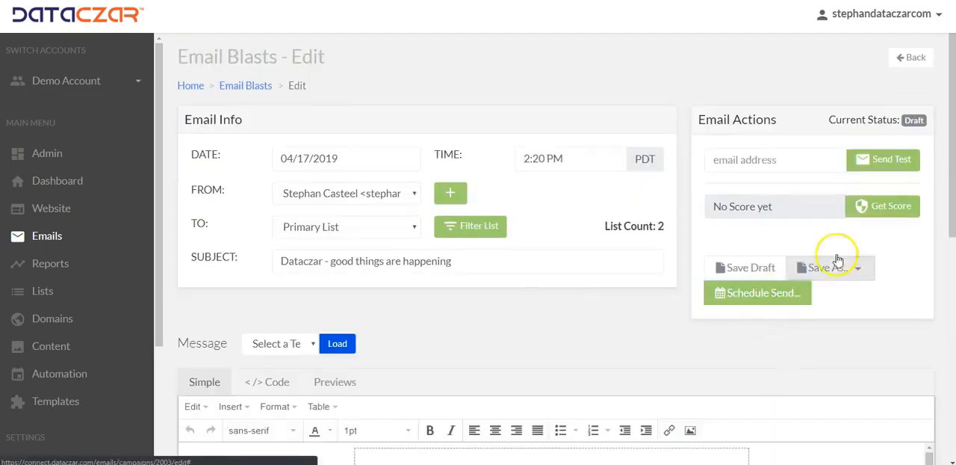
Step: Get the email blast's score and save the draft again
left_click(882, 210)
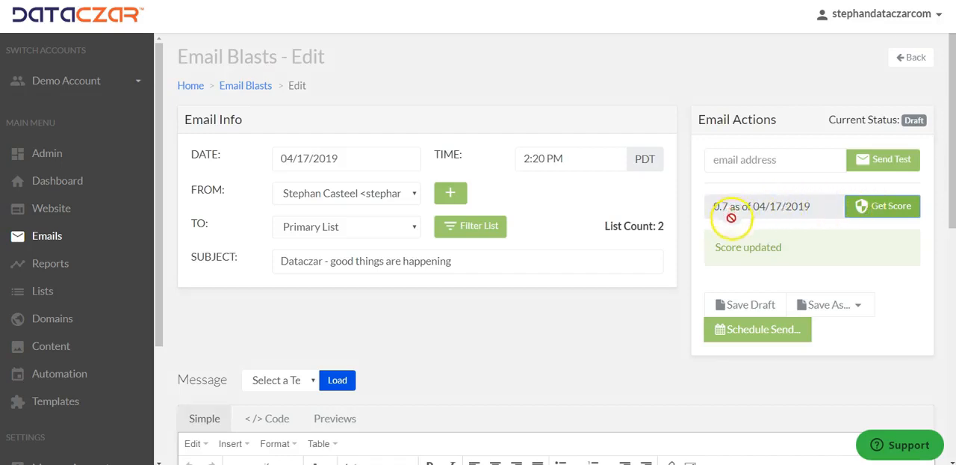
left_click(744, 306)
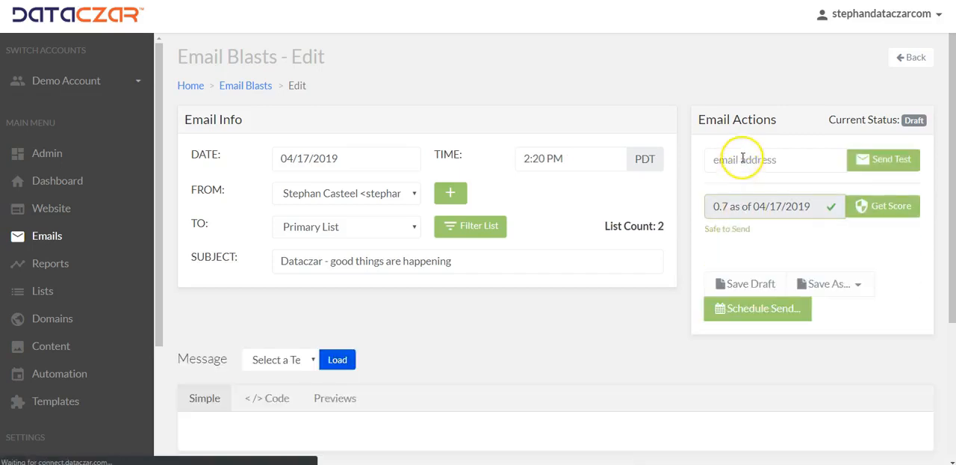
Step: Send a test of the email blast to the sender's own email address and save the draft
left_click(741, 159)
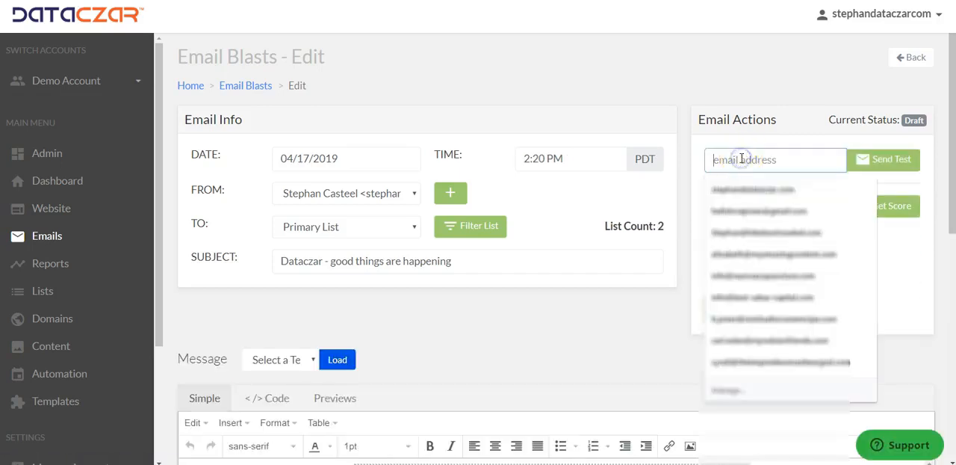
left_click(735, 191)
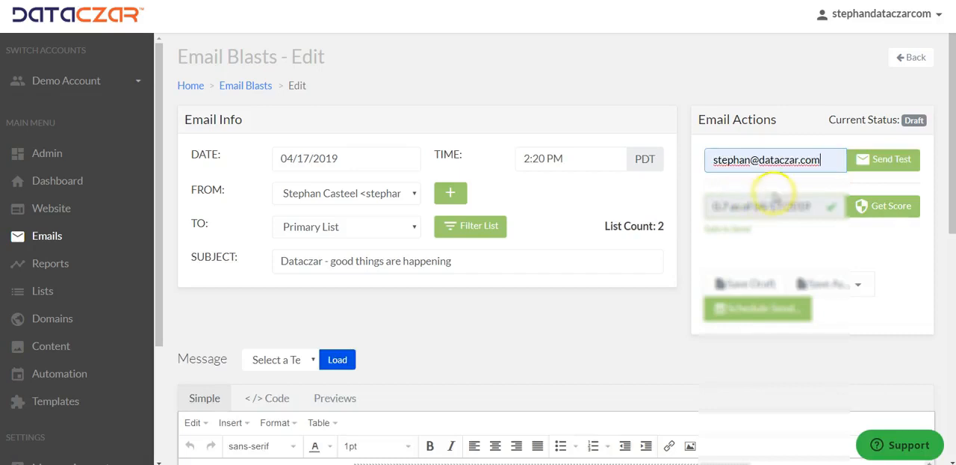
left_click(890, 166)
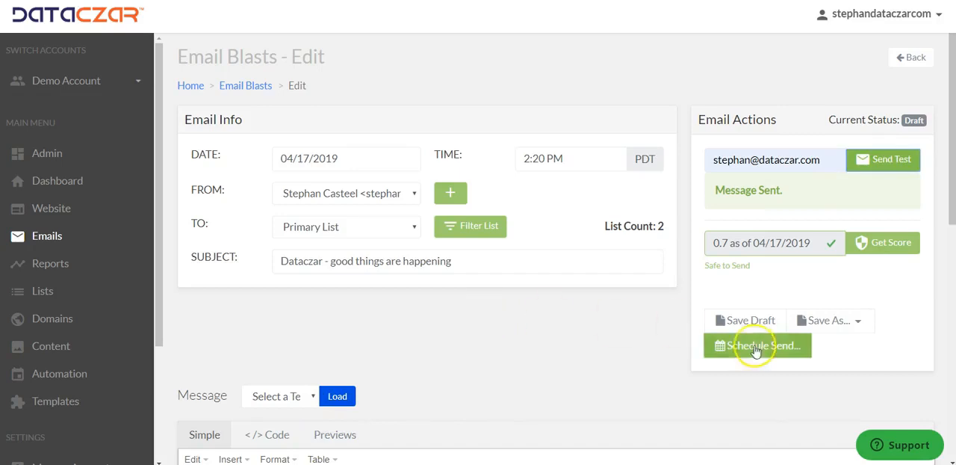
left_click(751, 319)
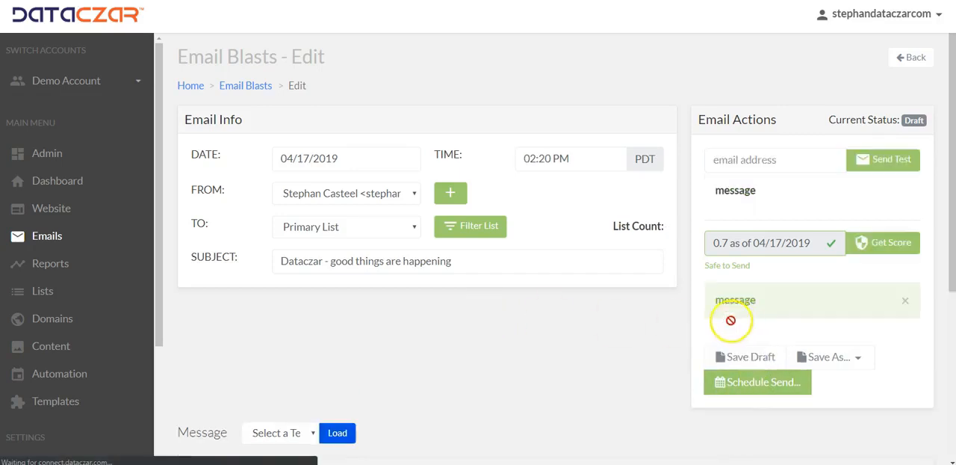
Step: Start scheduling the email blast to the Primary List and update its send date to 04/18/2019
left_click(352, 228)
left_click(354, 229)
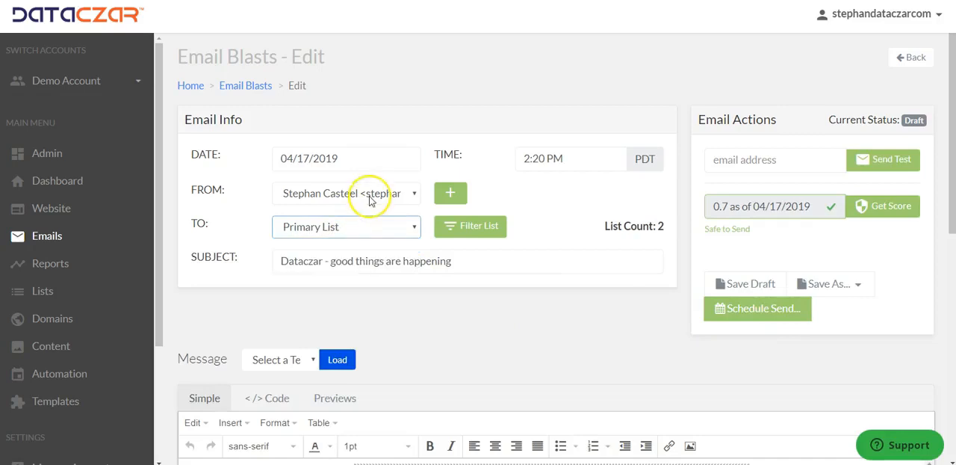
left_click(762, 311)
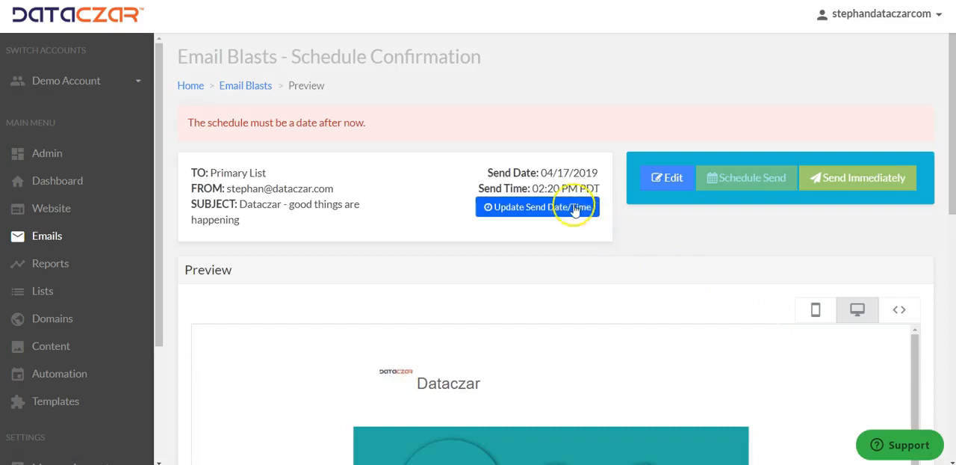
left_click(570, 207)
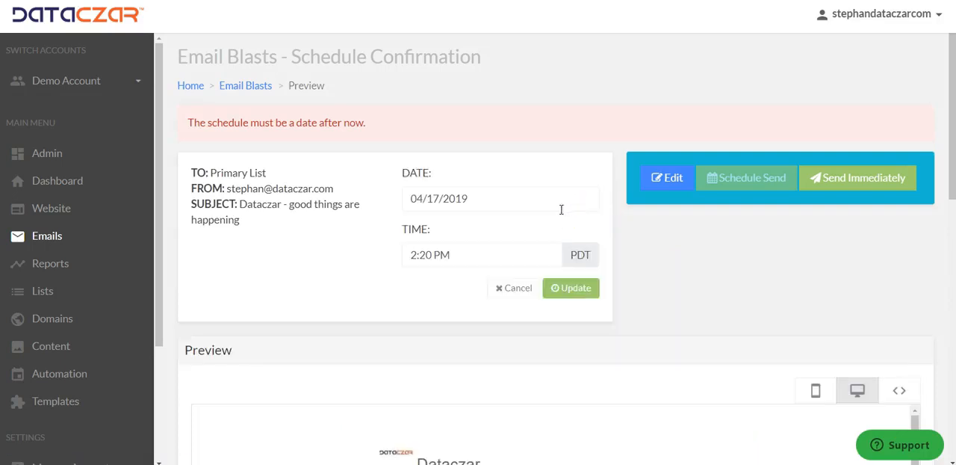
left_click(502, 198)
left_click(495, 113)
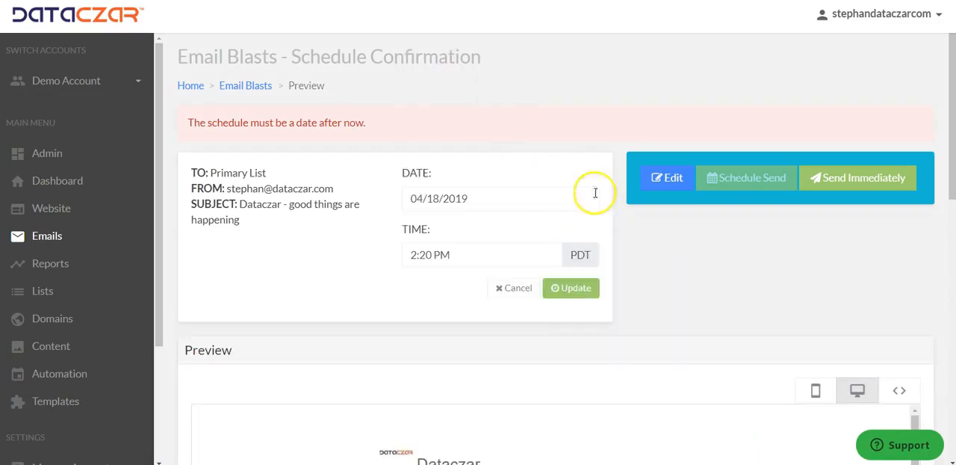
left_click(581, 290)
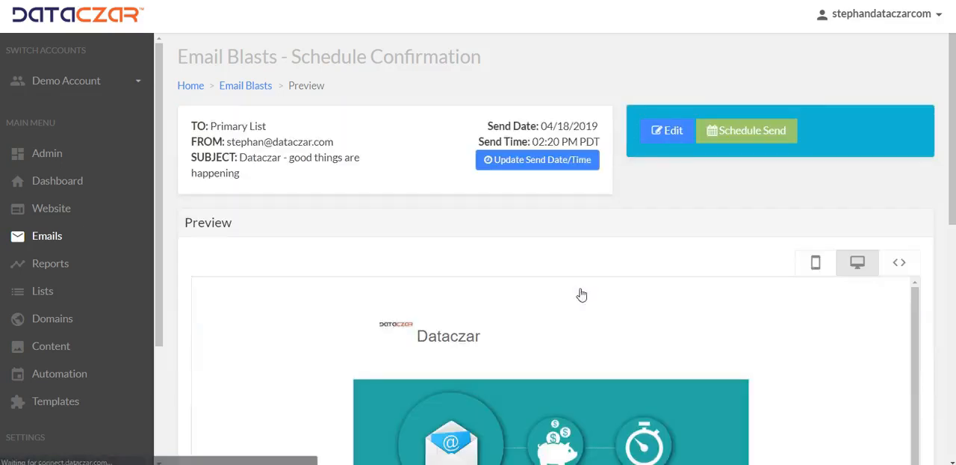